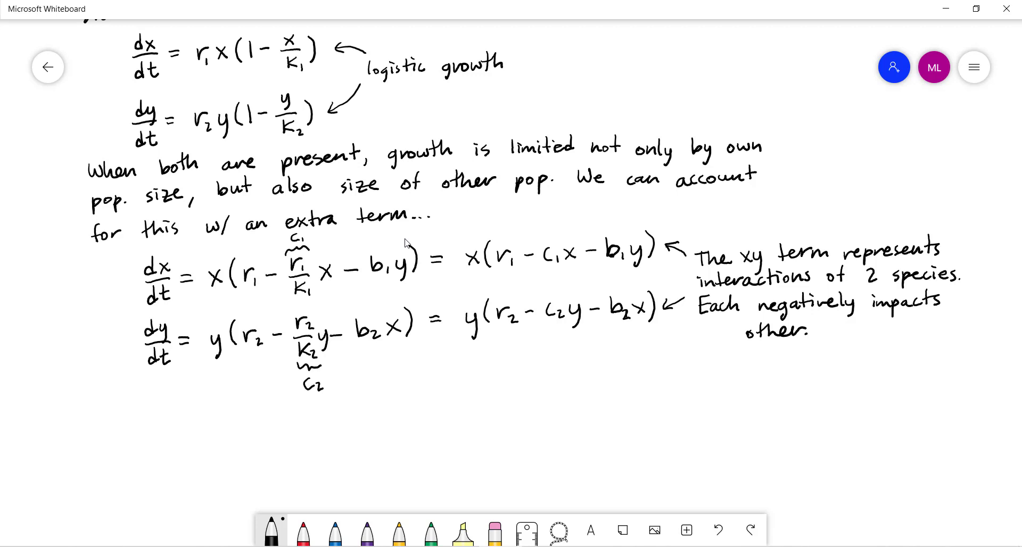
Scroll down past the simplified competition equations to reveal blank canvas for a new section
scroll(407, 244, down, 2)
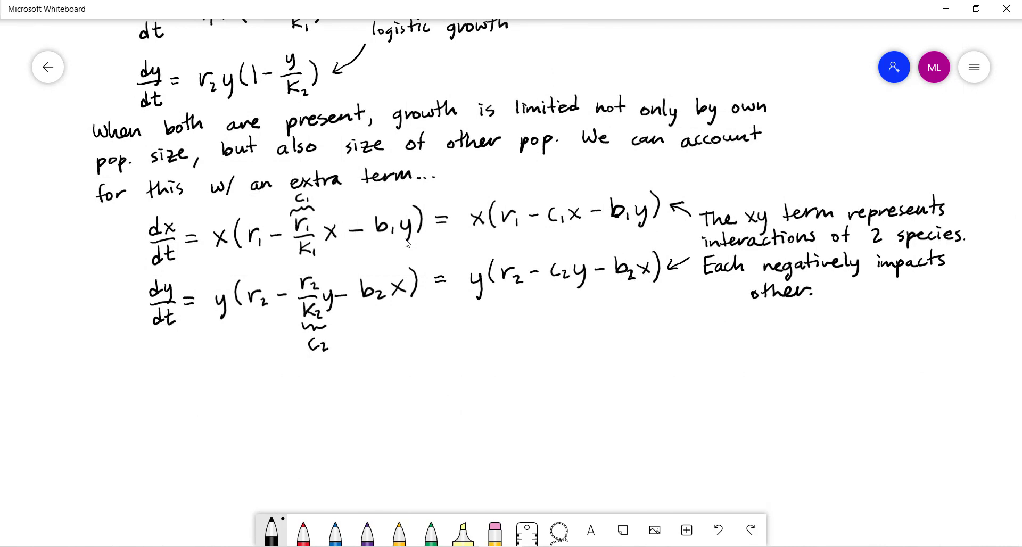
scroll(407, 244, down, 4)
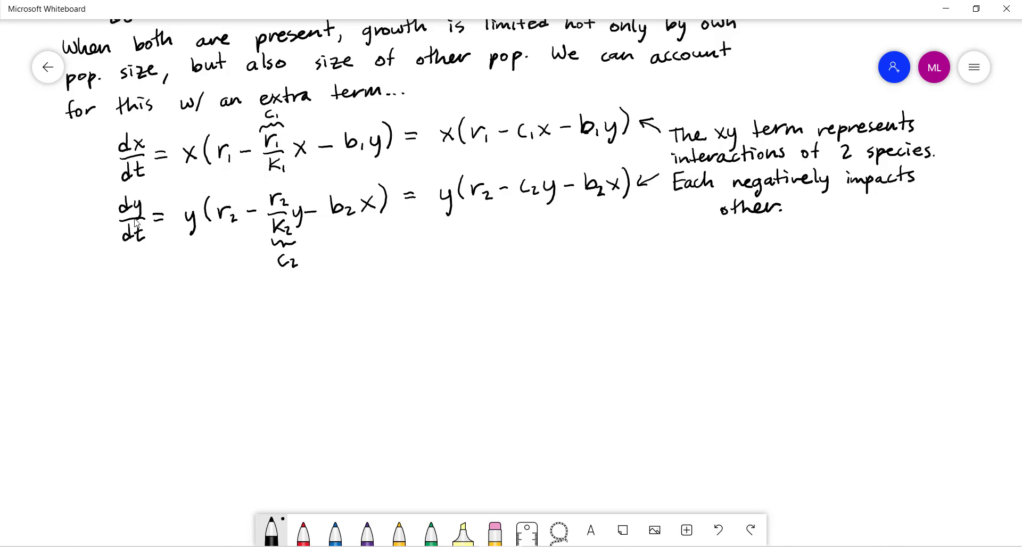
scroll(137, 222, down, 3)
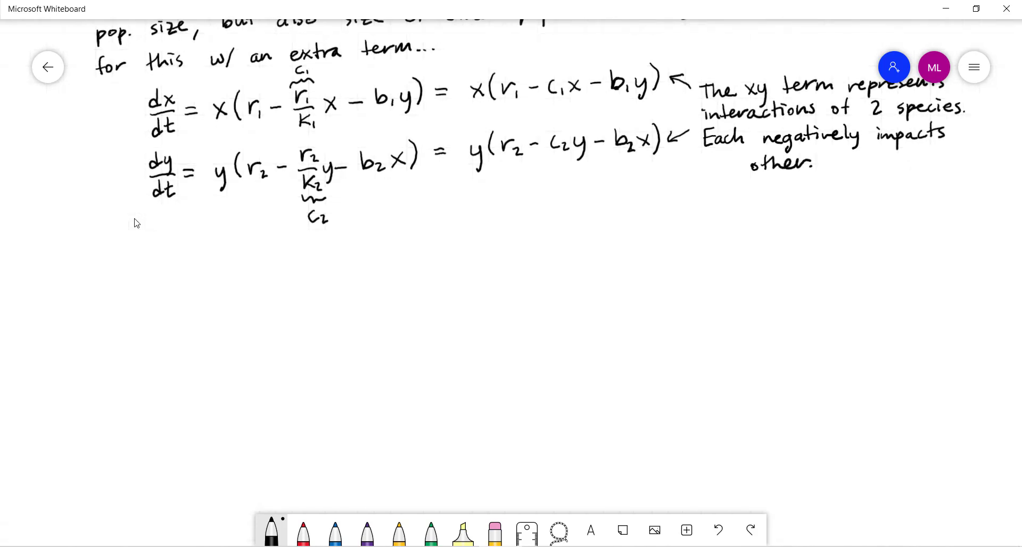
scroll(136, 222, down, 2)
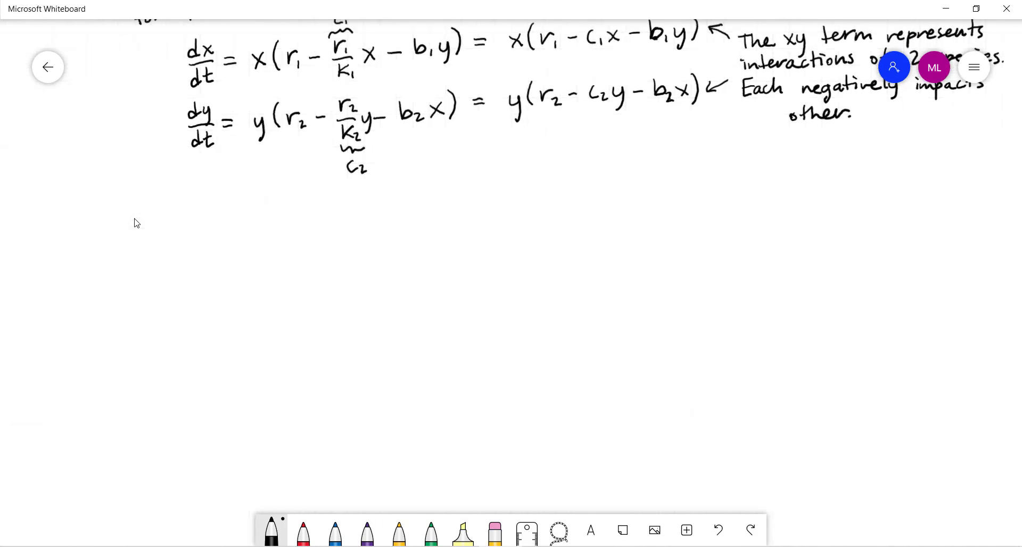
Handwrite the heading 'Predator/Prey' and underline it
mouse_move(119, 201)
mouse_down()
mouse_move(120, 221)
mouse_move(120, 210)
mouse_up()
mouse_move(134, 210)
mouse_down()
mouse_move(133, 220)
mouse_move(140, 209)
mouse_up()
drag(143, 215, 177, 219)
mouse_move(185, 195)
mouse_down()
mouse_move(184, 218)
mouse_move(193, 204)
mouse_up()
mouse_move(199, 208)
mouse_down()
mouse_move(219, 204)
mouse_move(224, 221)
mouse_up()
drag(248, 196, 245, 216)
drag(247, 196, 266, 204)
drag(270, 208, 291, 211)
drag(299, 198, 291, 227)
drag(118, 229, 314, 215)
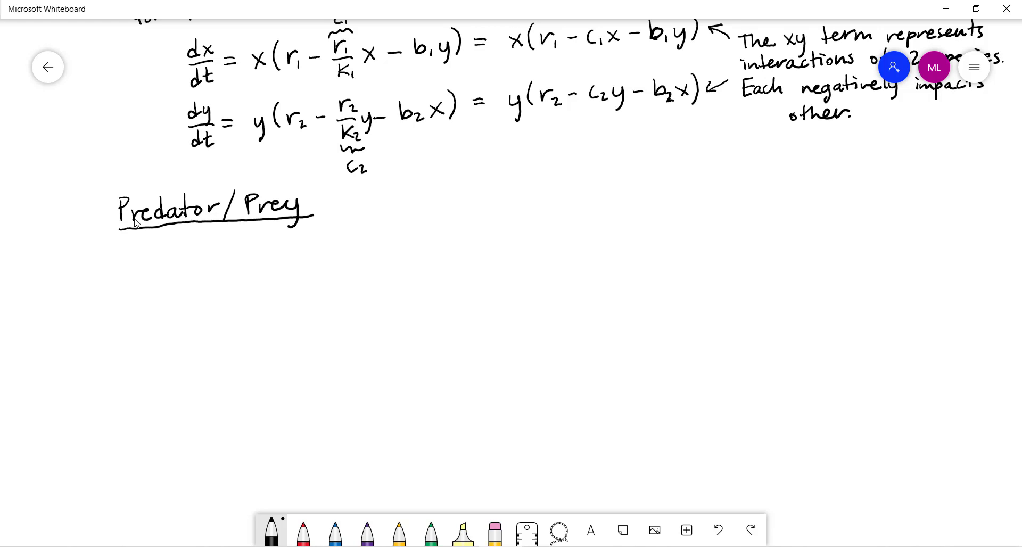
Below the heading, write 'We have a closed environment'
mouse_move(136, 223)
mouse_down()
mouse_move(139, 267)
mouse_move(193, 256)
mouse_move(220, 267)
mouse_up()
drag(218, 258, 238, 261)
mouse_move(272, 255)
mouse_down()
mouse_move(263, 262)
mouse_move(278, 263)
mouse_up()
drag(312, 252, 319, 262)
drag(325, 252, 361, 258)
mouse_move(369, 238)
mouse_down()
mouse_move(371, 258)
mouse_move(405, 259)
mouse_up()
mouse_move(409, 249)
mouse_down()
mouse_move(418, 259)
mouse_move(432, 244)
mouse_move(437, 257)
mouse_move(453, 249)
mouse_up()
mouse_move(459, 248)
mouse_down()
mouse_move(478, 257)
mouse_move(531, 253)
mouse_up()
drag(535, 231, 537, 252)
drag(529, 242, 543, 239)
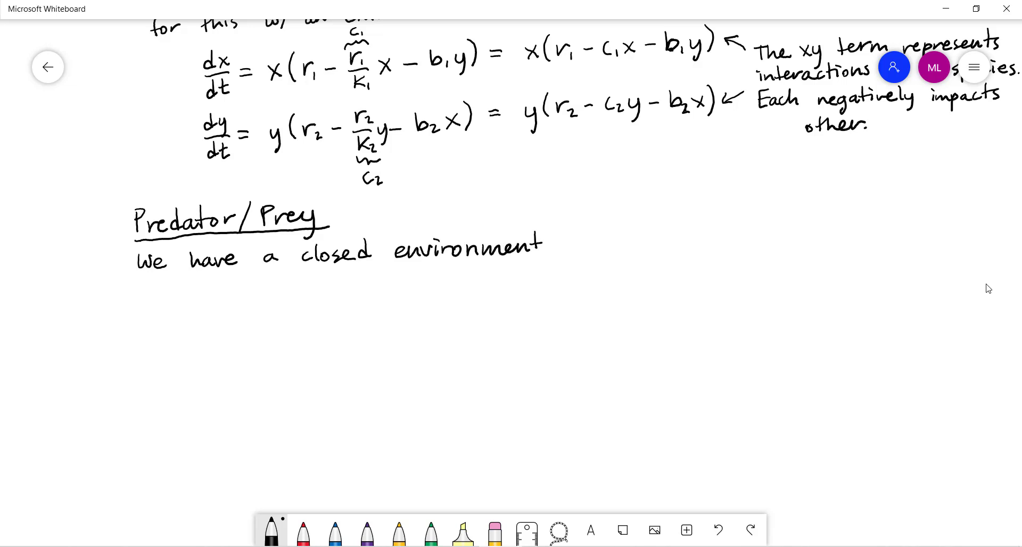
Continue the sentence with 'where one species eats the other.'
drag(568, 241, 581, 246)
mouse_move(578, 234)
mouse_down()
mouse_move(583, 245)
mouse_move(623, 245)
mouse_up()
drag(623, 243, 670, 241)
mouse_move(675, 236)
mouse_down()
mouse_move(676, 246)
mouse_move(728, 247)
mouse_move(762, 233)
mouse_move(774, 241)
mouse_up()
mouse_move(784, 235)
mouse_down()
mouse_move(777, 244)
mouse_move(801, 242)
mouse_up()
mouse_move(813, 235)
mouse_down()
mouse_move(804, 243)
mouse_move(853, 238)
mouse_up()
drag(853, 232, 867, 239)
mouse_move(873, 218)
mouse_down()
mouse_move(874, 237)
mouse_move(880, 226)
mouse_up()
drag(888, 227, 882, 238)
drag(142, 283, 141, 301)
drag(136, 290, 162, 300)
drag(163, 296, 212, 296)
mouse_move(220, 279)
mouse_down()
mouse_move(227, 296)
mouse_move(245, 294)
mouse_up()
drag(246, 295, 256, 284)
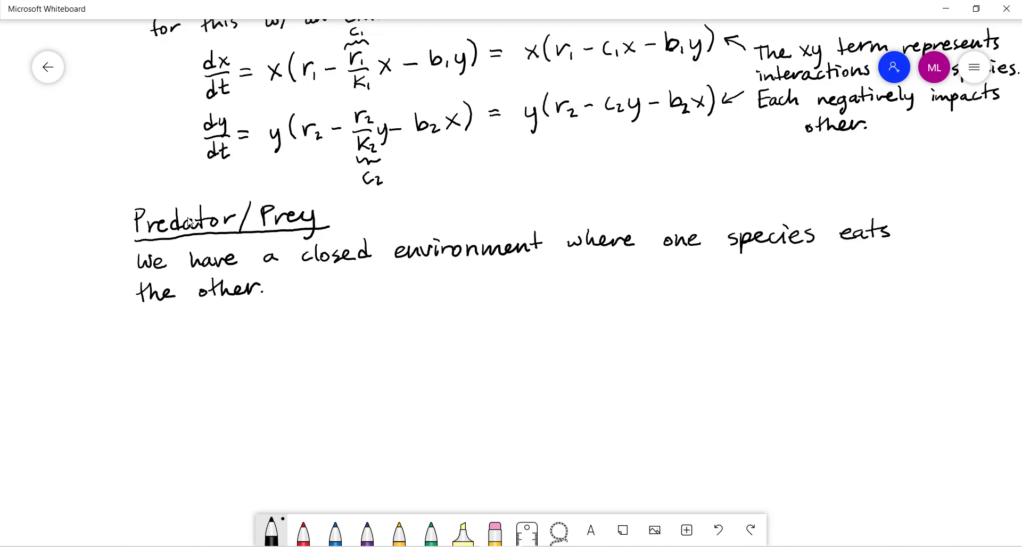
Write 'Predators benefit from interactions' after the previous sentence
mouse_move(297, 275)
mouse_down()
mouse_move(297, 294)
mouse_move(296, 284)
mouse_move(317, 284)
mouse_up()
mouse_move(319, 289)
mouse_down()
mouse_move(338, 279)
mouse_move(360, 292)
mouse_up()
drag(353, 278, 371, 277)
drag(374, 282, 389, 279)
mouse_move(399, 278)
mouse_down()
mouse_move(390, 291)
mouse_move(452, 286)
mouse_up()
drag(455, 279, 481, 286)
drag(479, 277, 488, 276)
drag(491, 277, 502, 283)
drag(503, 275, 538, 283)
drag(532, 276, 635, 280)
drag(630, 271, 660, 277)
drag(661, 271, 690, 277)
drag(695, 271, 694, 278)
mouse_move(702, 255)
mouse_down()
mouse_move(699, 271)
mouse_move(707, 264)
mouse_up()
drag(710, 270, 720, 267)
mouse_move(727, 268)
mouse_down()
mouse_move(793, 273)
mouse_move(801, 261)
mouse_move(813, 274)
mouse_up()
click(752, 262)
mouse_move(819, 265)
mouse_down()
mouse_move(821, 274)
mouse_move(875, 270)
mouse_up()
Finish the note with 'while the prey is negatively affected.'
drag(865, 261, 910, 266)
mouse_move(142, 322)
mouse_down()
mouse_move(140, 343)
mouse_move(155, 326)
mouse_up()
drag(158, 331, 180, 323)
mouse_move(180, 321)
mouse_down()
mouse_move(185, 344)
mouse_move(266, 327)
mouse_up()
click(223, 314)
drag(267, 322, 296, 336)
mouse_move(318, 316)
mouse_down()
mouse_move(313, 322)
mouse_move(326, 324)
mouse_up()
drag(330, 308, 332, 321)
drag(322, 316, 338, 321)
drag(342, 313, 377, 318)
mouse_move(380, 311)
mouse_down()
mouse_move(387, 331)
mouse_move(446, 319)
mouse_up()
drag(432, 309, 457, 308)
drag(456, 314, 474, 318)
drag(483, 296, 482, 318)
mouse_move(478, 306)
mouse_down()
mouse_move(496, 304)
mouse_move(503, 317)
mouse_up()
drag(510, 306, 512, 318)
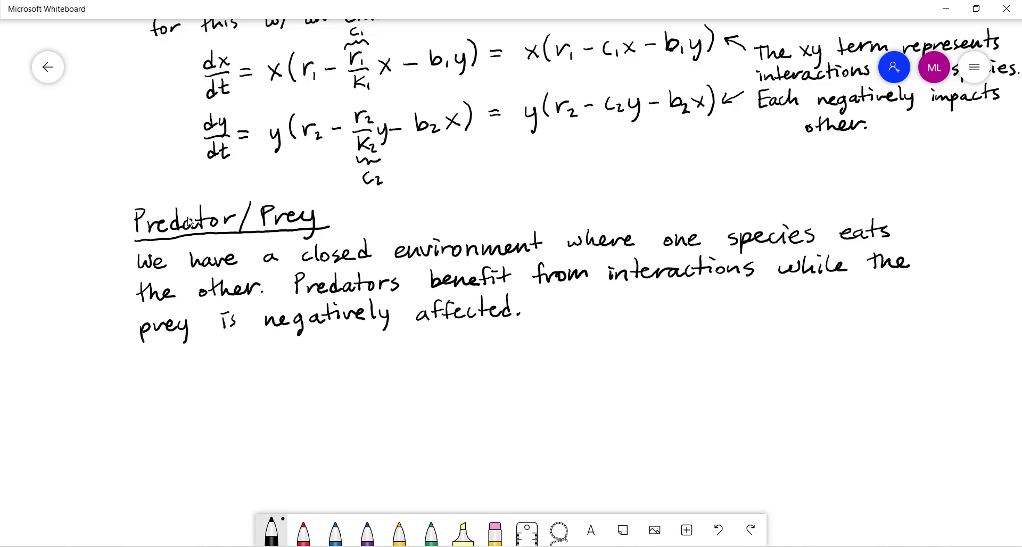
Scroll down and start a new sentence, 'In the absense of'
scroll(190, 220, down, 2)
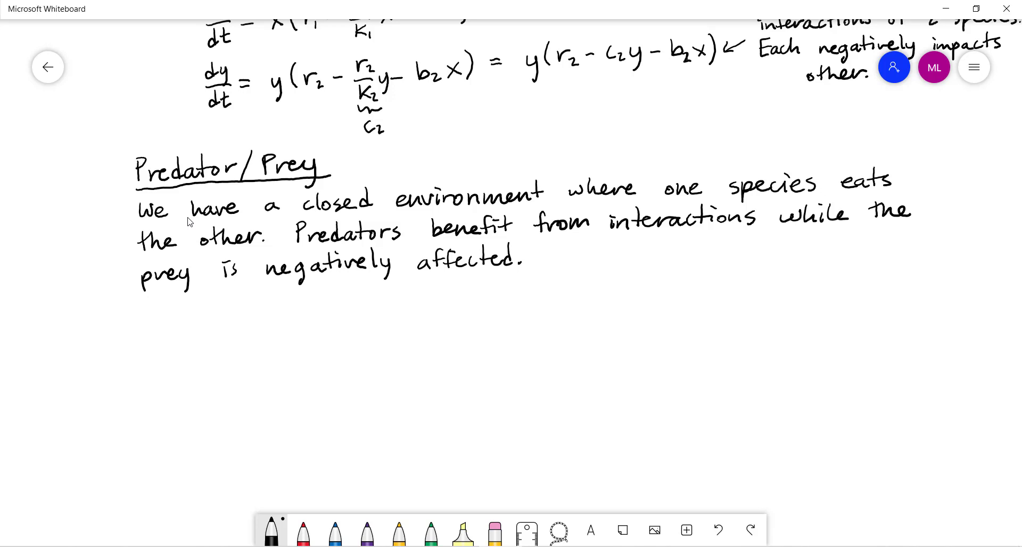
scroll(189, 222, down, 2)
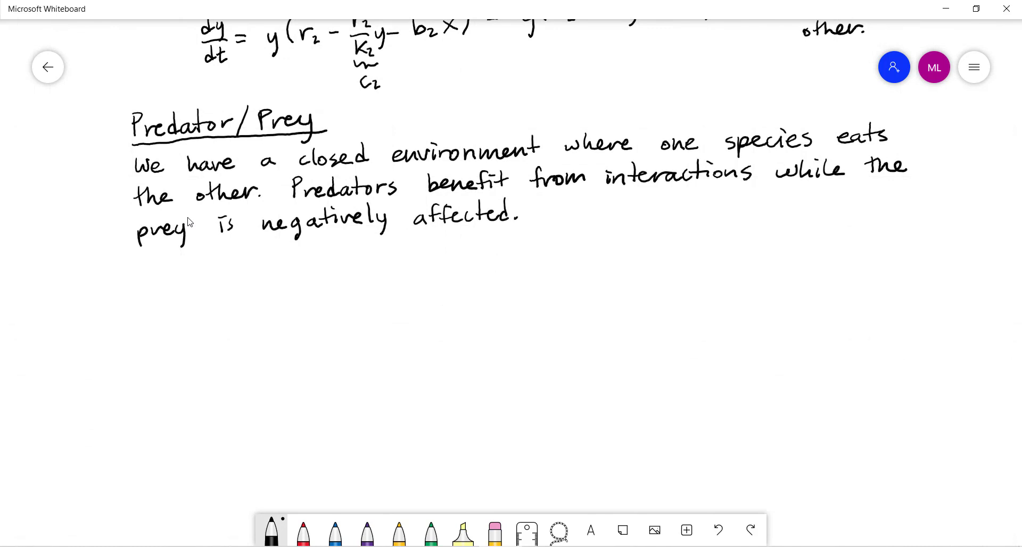
mouse_move(550, 202)
mouse_down()
mouse_move(566, 202)
mouse_move(556, 221)
mouse_up()
drag(550, 221, 612, 220)
drag(610, 207, 620, 206)
mouse_move(621, 200)
mouse_down()
mouse_move(633, 218)
mouse_move(693, 218)
mouse_up()
drag(697, 197, 703, 217)
mouse_move(714, 206)
mouse_down()
mouse_move(707, 217)
mouse_move(727, 216)
mouse_up()
drag(729, 209, 746, 215)
drag(762, 212, 812, 215)
drag(810, 208, 867, 212)
Complete the sentence with 'other species we get...'
drag(861, 203, 877, 202)
mouse_move(878, 193)
mouse_down()
mouse_move(884, 211)
mouse_move(922, 201)
mouse_up()
mouse_move(150, 258)
mouse_down()
mouse_move(140, 270)
mouse_move(161, 268)
mouse_up()
drag(165, 266, 193, 268)
mouse_move(199, 261)
mouse_down()
mouse_move(263, 252)
mouse_move(310, 271)
mouse_up()
drag(321, 250, 331, 260)
drag(333, 240, 334, 259)
drag(327, 249, 340, 247)
click(343, 255)
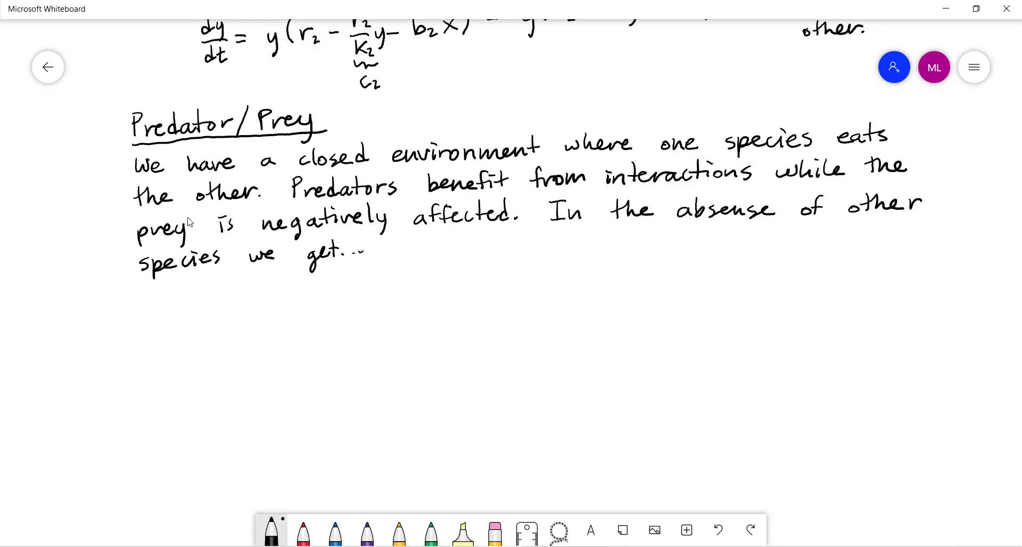
Below the sentence, handwrite the equation dx/dt = (r1 − c1x)x
drag(200, 288, 201, 305)
drag(199, 298, 217, 305)
mouse_move(218, 292)
mouse_down()
mouse_move(209, 306)
mouse_move(220, 309)
mouse_up()
drag(205, 321, 198, 339)
mouse_move(215, 322)
mouse_down()
mouse_move(222, 336)
mouse_move(220, 325)
mouse_up()
drag(235, 307, 347, 312)
drag(264, 293, 257, 323)
drag(355, 287, 367, 316)
mouse_move(375, 293)
mouse_down()
mouse_move(388, 307)
mouse_move(373, 314)
mouse_up()
Next to the first equation, write the alternative 'or dx/dt = r1x'
scroll(189, 222, up, 3)
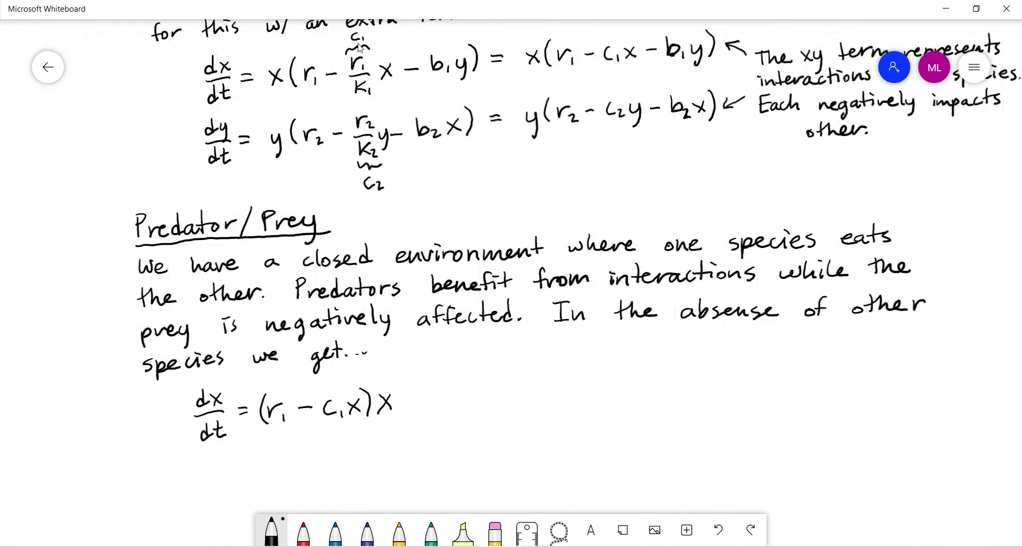
scroll(357, 93, down, 4)
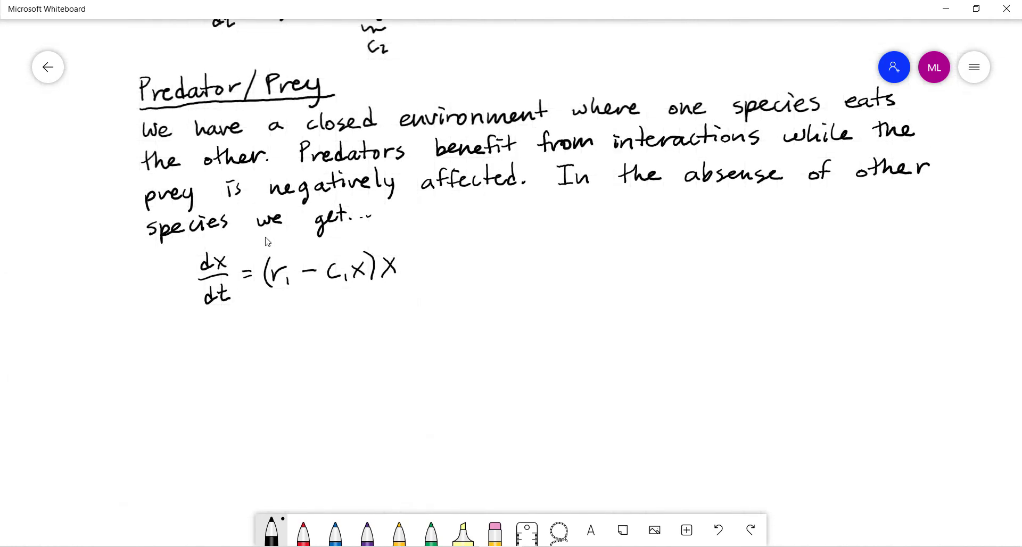
drag(458, 261, 462, 269)
drag(469, 267, 482, 256)
drag(537, 234, 530, 247)
drag(543, 240, 557, 254)
drag(538, 263, 541, 281)
drag(548, 260, 557, 272)
drag(597, 246, 610, 248)
mouse_move(615, 257)
mouse_down()
mouse_move(641, 259)
mouse_move(629, 259)
mouse_up()
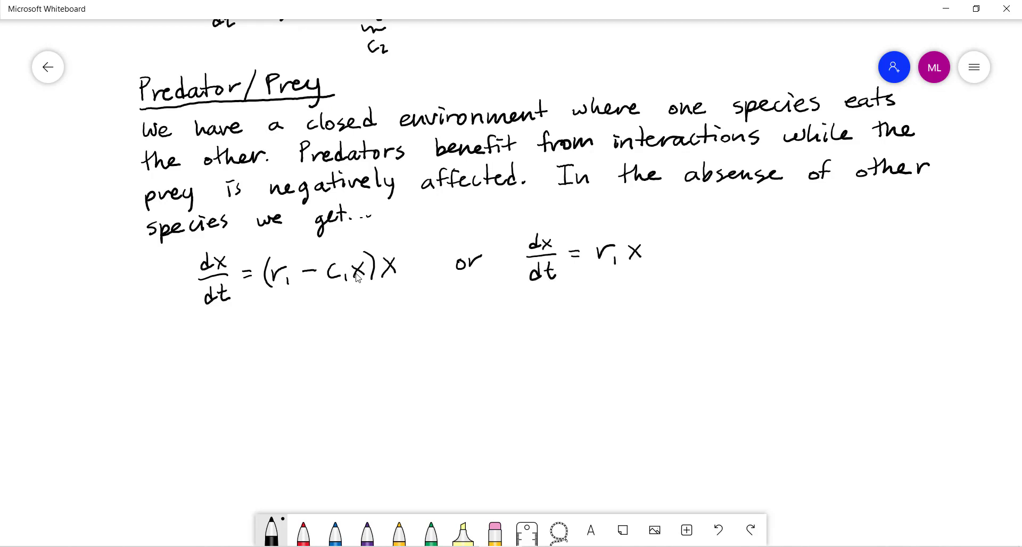
Label the first equation '(logistic)' beneath it
mouse_move(254, 312)
mouse_down()
mouse_move(254, 327)
mouse_move(263, 319)
mouse_up()
drag(274, 319, 284, 326)
drag(294, 308, 294, 326)
drag(291, 317, 302, 325)
drag(318, 317, 314, 323)
drag(252, 308, 246, 332)
drag(321, 304, 323, 327)
Label the second equation '(exponential)' beneath it
drag(533, 304, 551, 310)
drag(551, 300, 544, 310)
mouse_move(556, 302)
mouse_down()
mouse_move(556, 319)
mouse_move(558, 310)
mouse_up()
drag(569, 301, 583, 309)
drag(586, 305, 608, 306)
mouse_move(615, 286)
mouse_down()
mouse_move(616, 306)
mouse_move(622, 294)
mouse_up()
drag(622, 298, 637, 305)
drag(640, 287, 650, 309)
drag(530, 294, 526, 320)
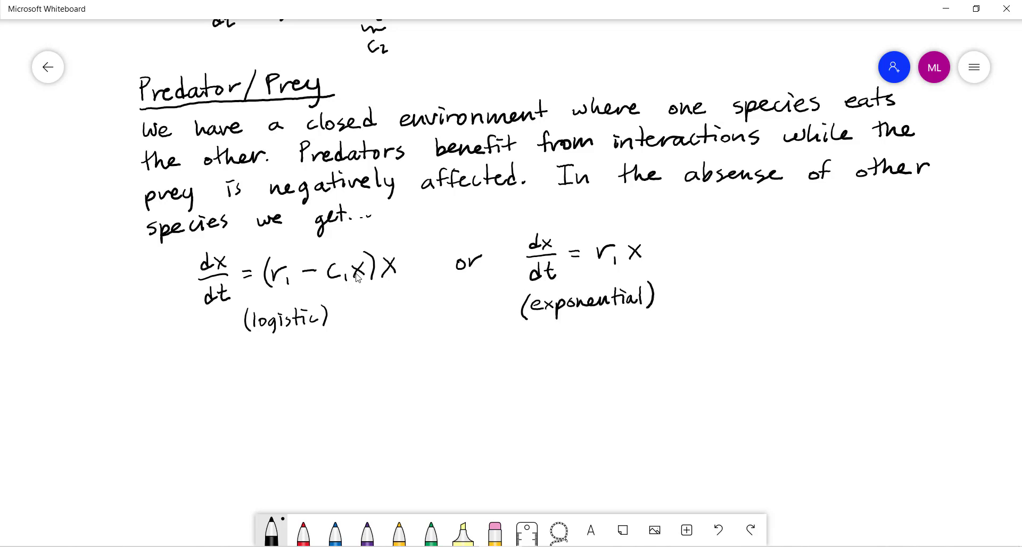